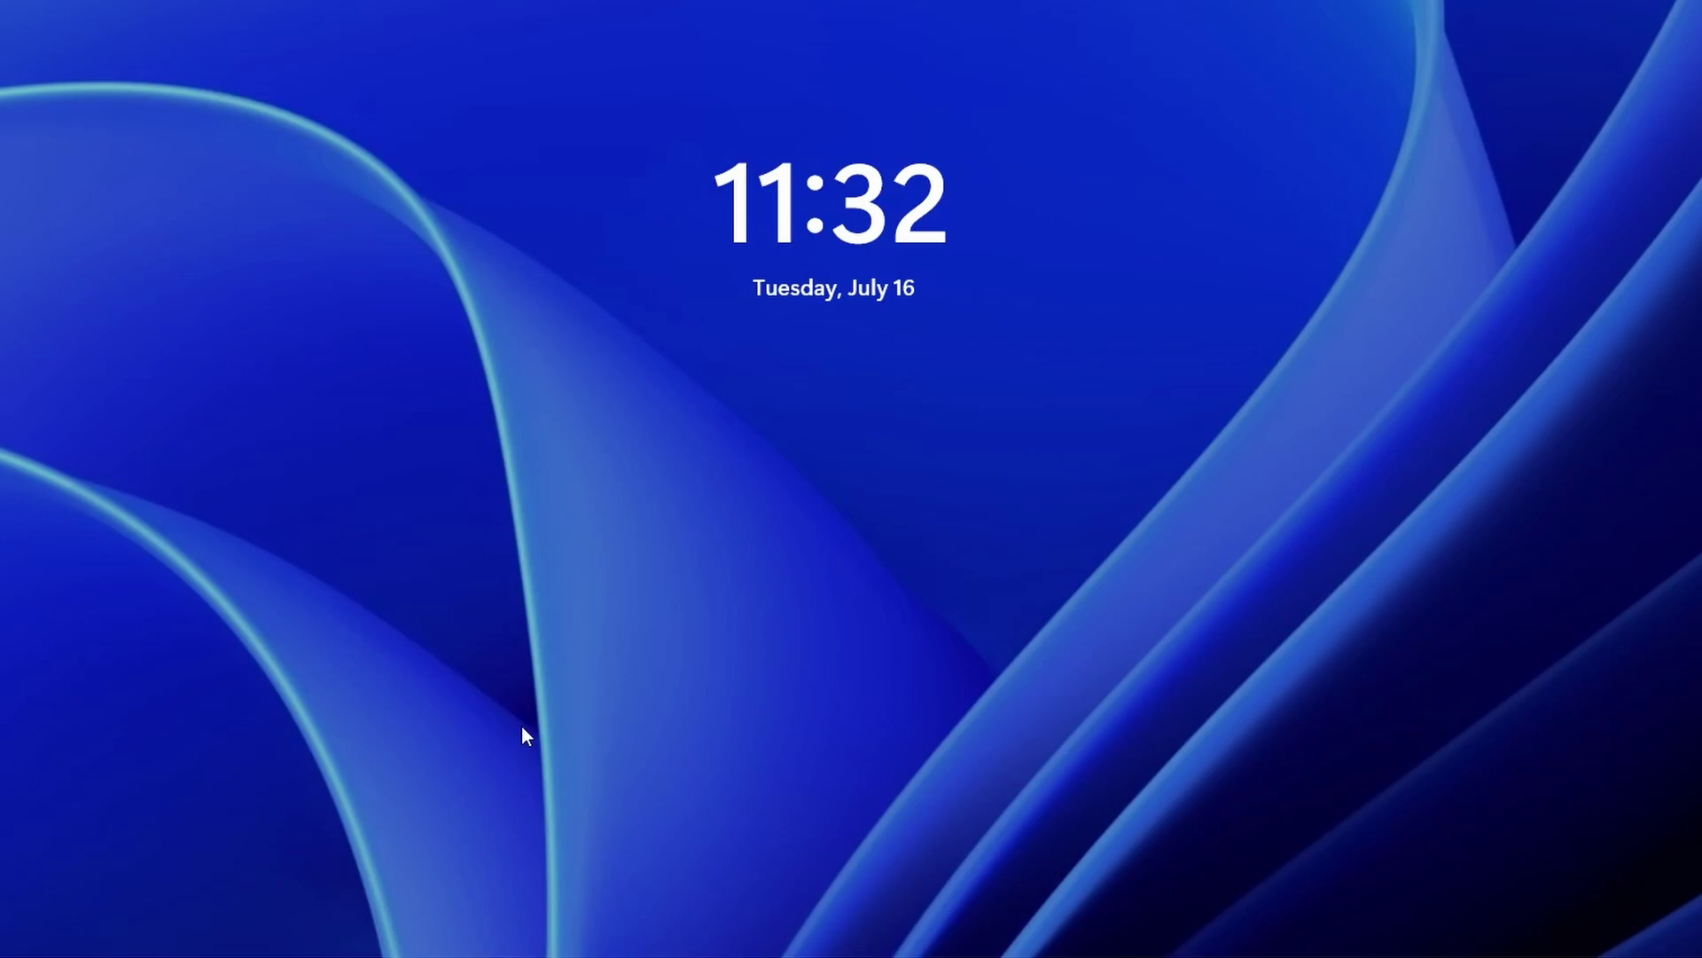
Dismiss the lock screen and submit the account password to reach the desktop
click(527, 790)
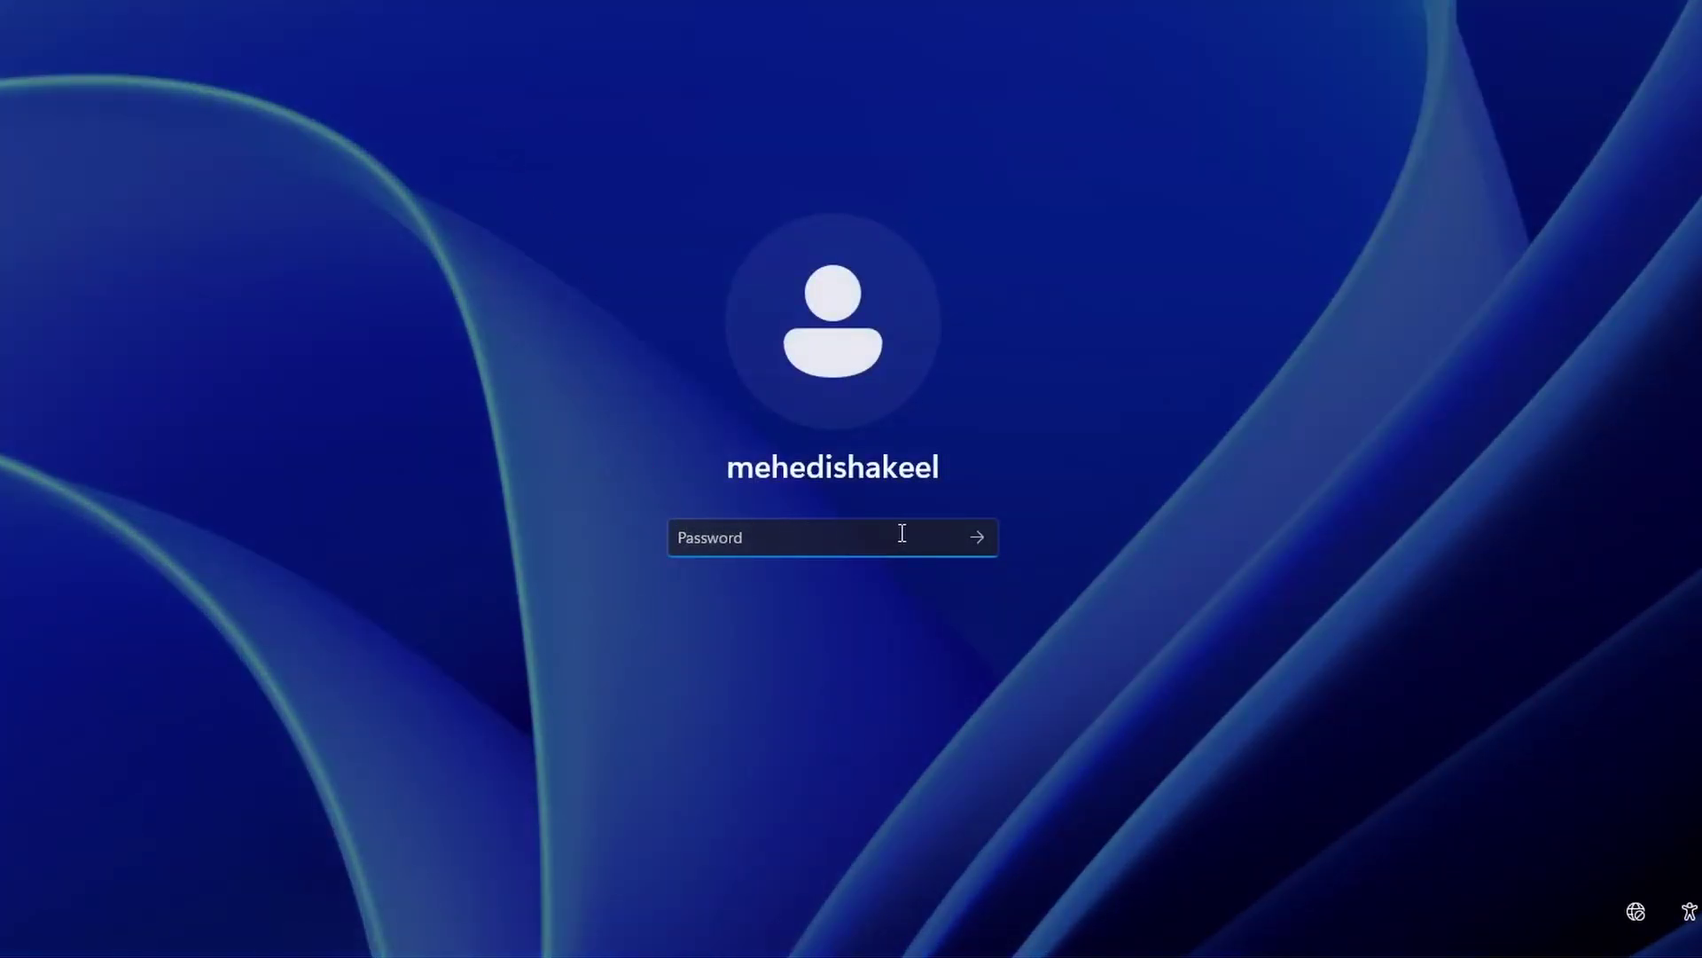
key(Return)
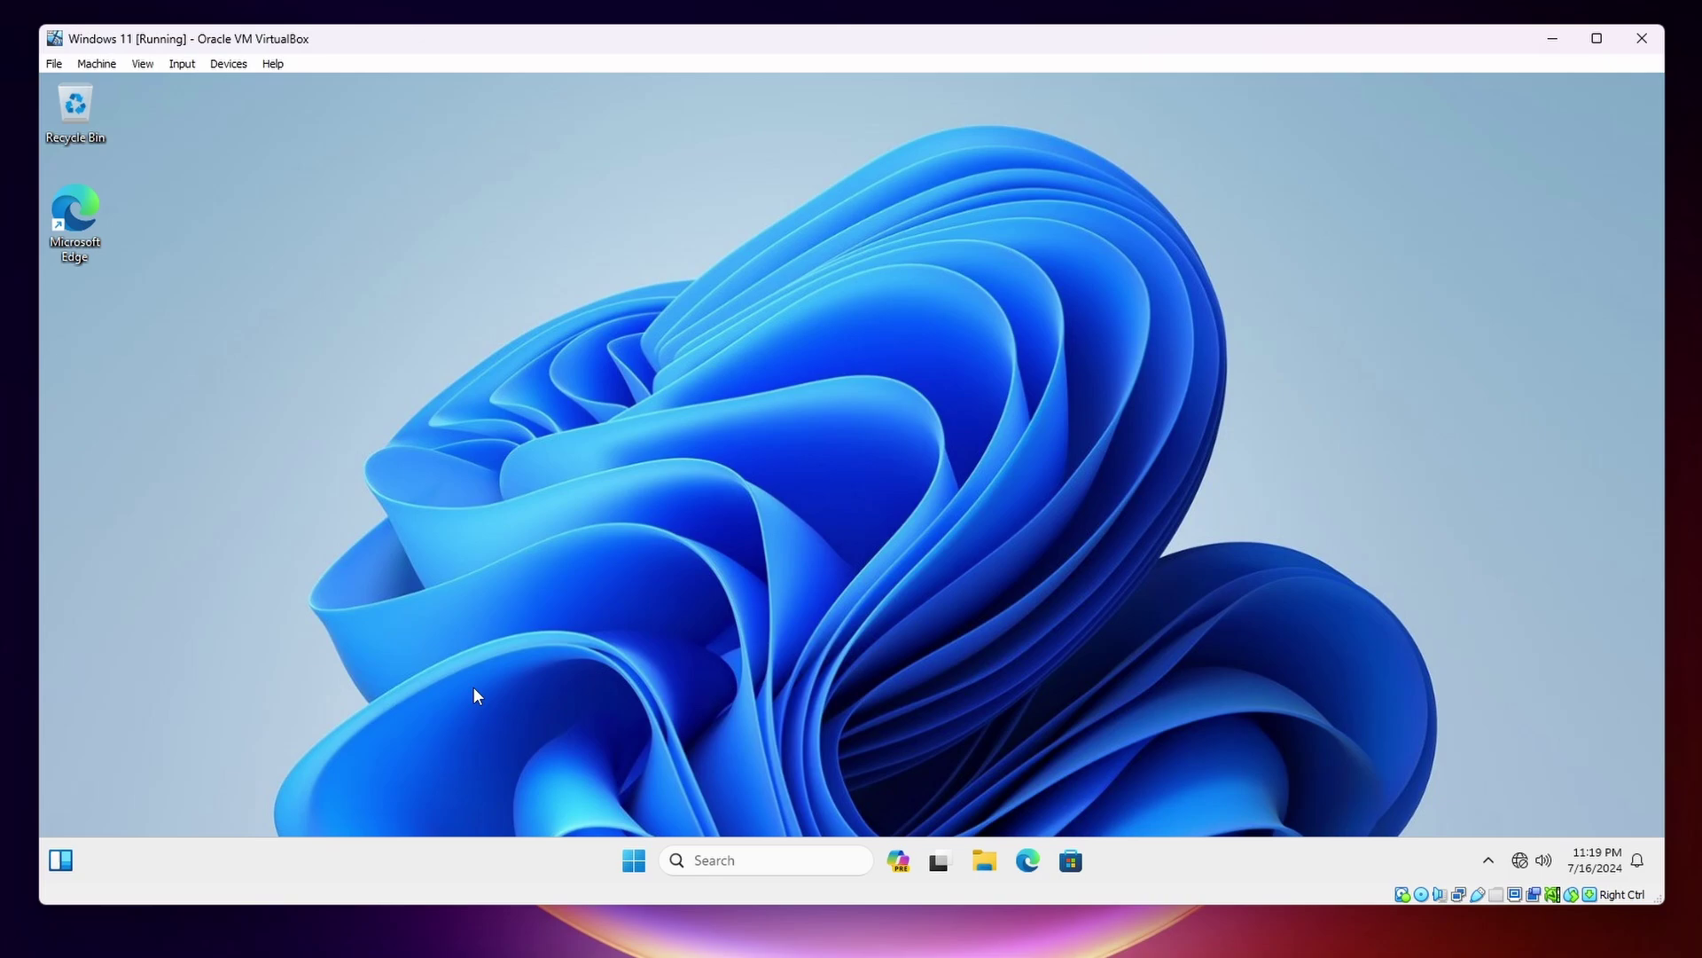
key(super+r)
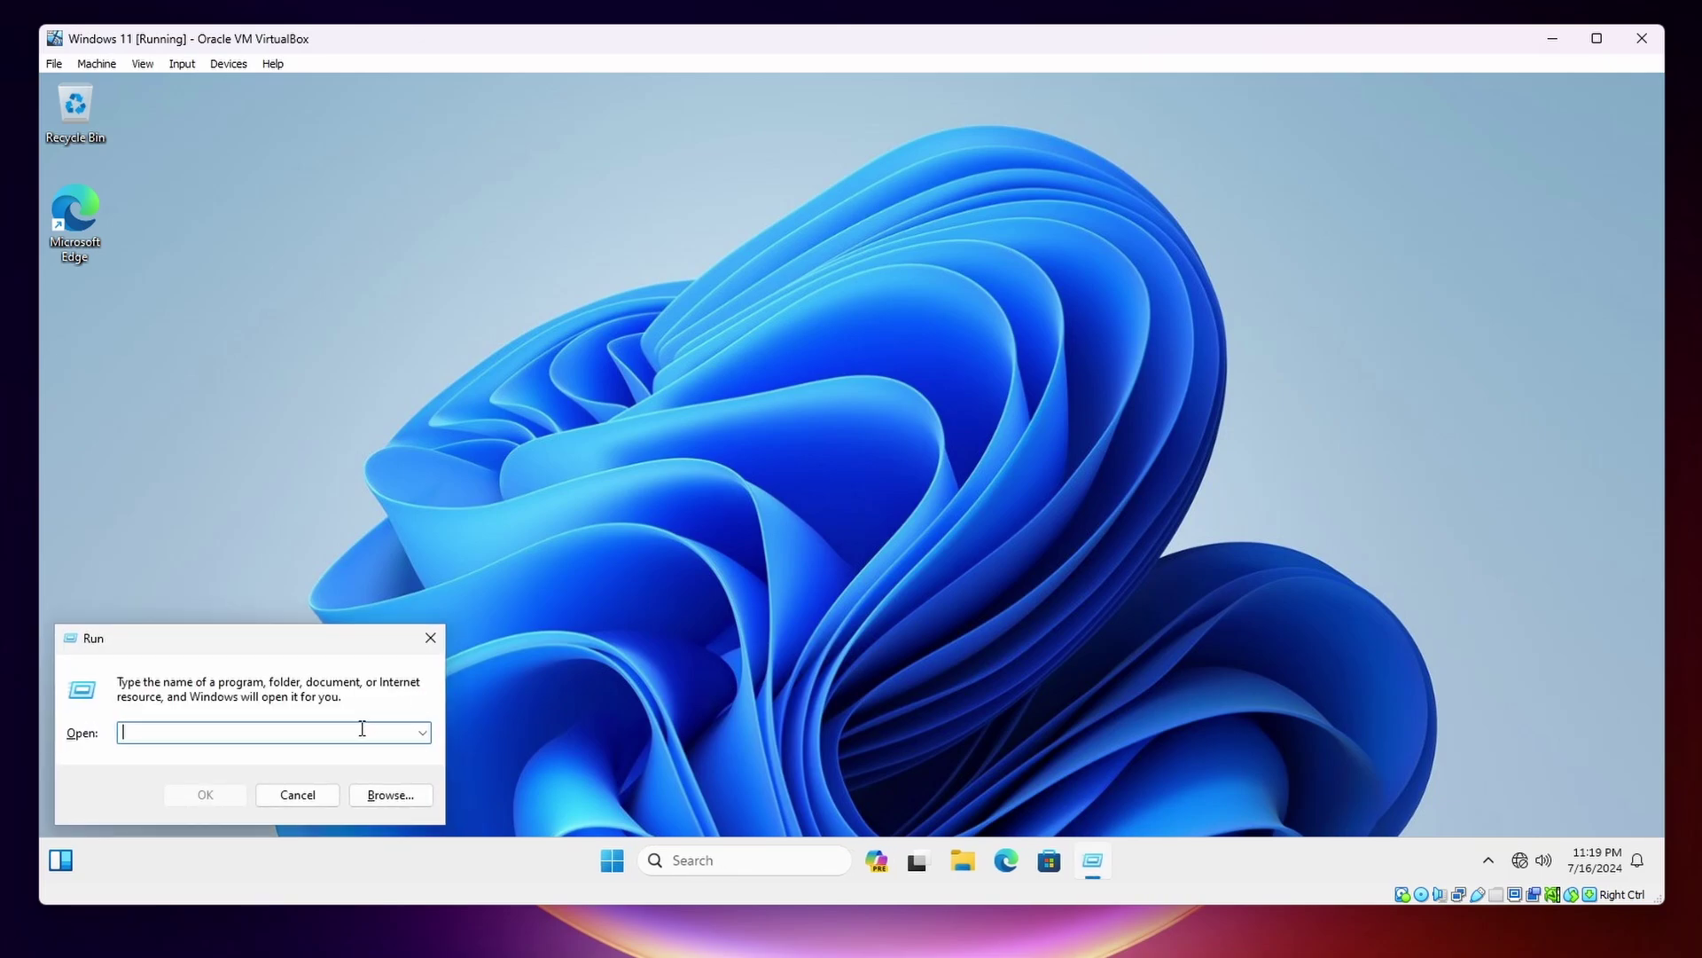
text(winver)
key(Return)
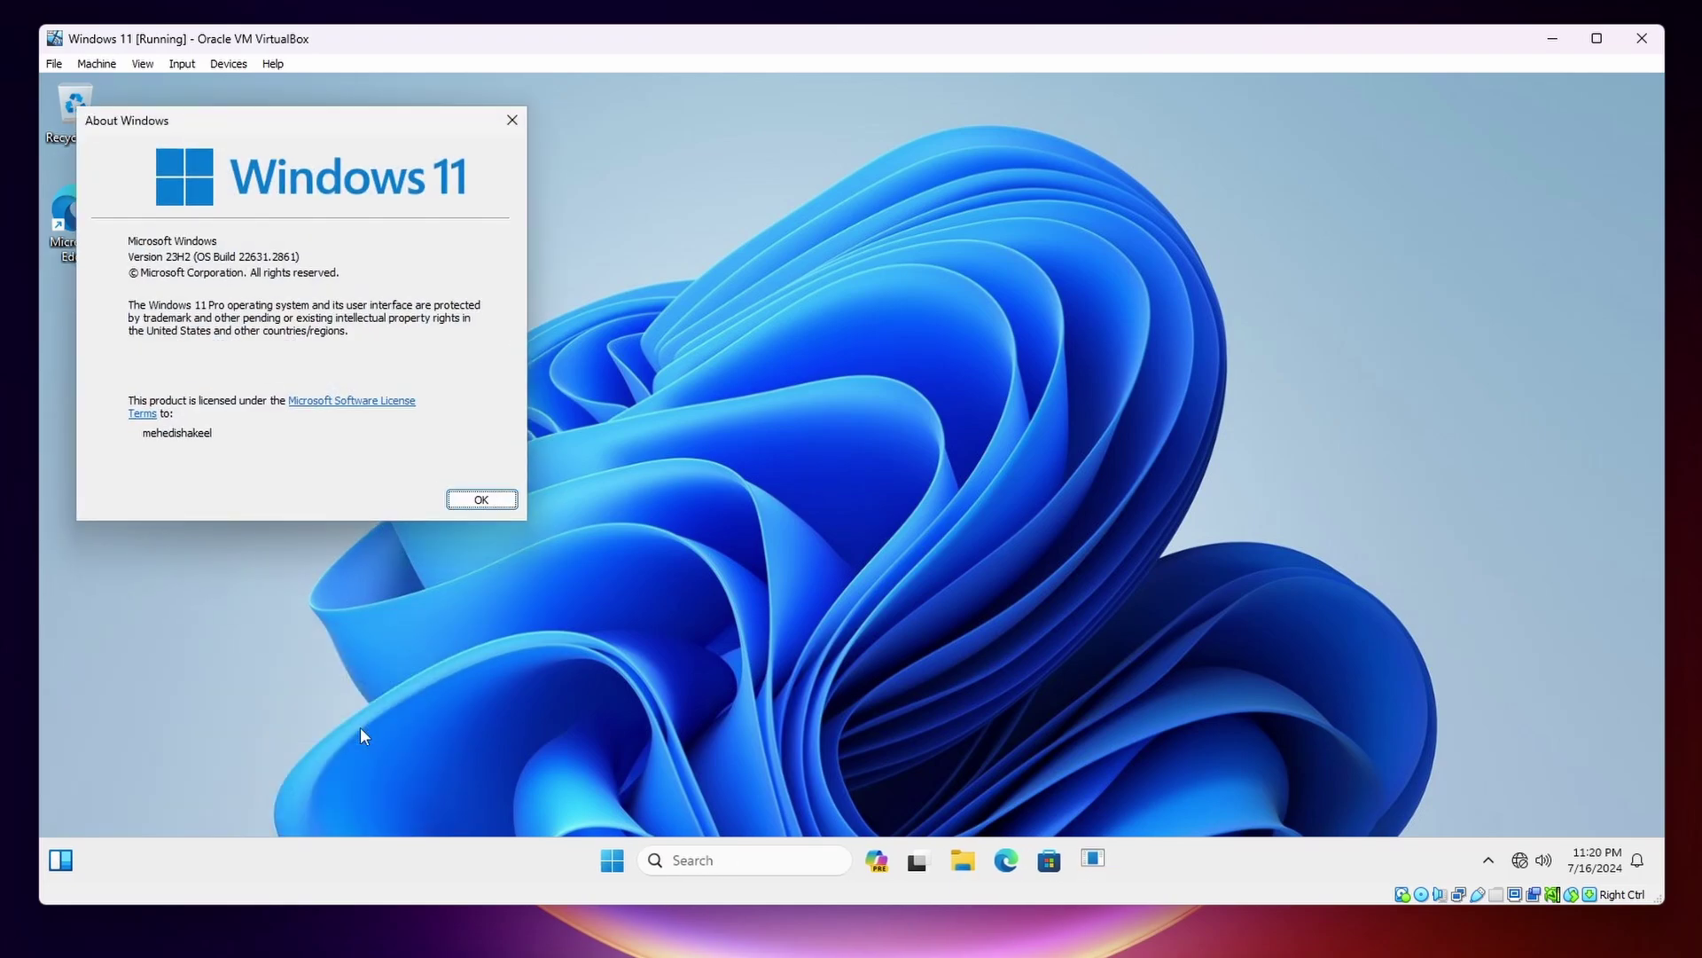
mouse_move(390, 121)
mouse_down()
mouse_move(582, 187)
mouse_move(874, 235)
mouse_up()
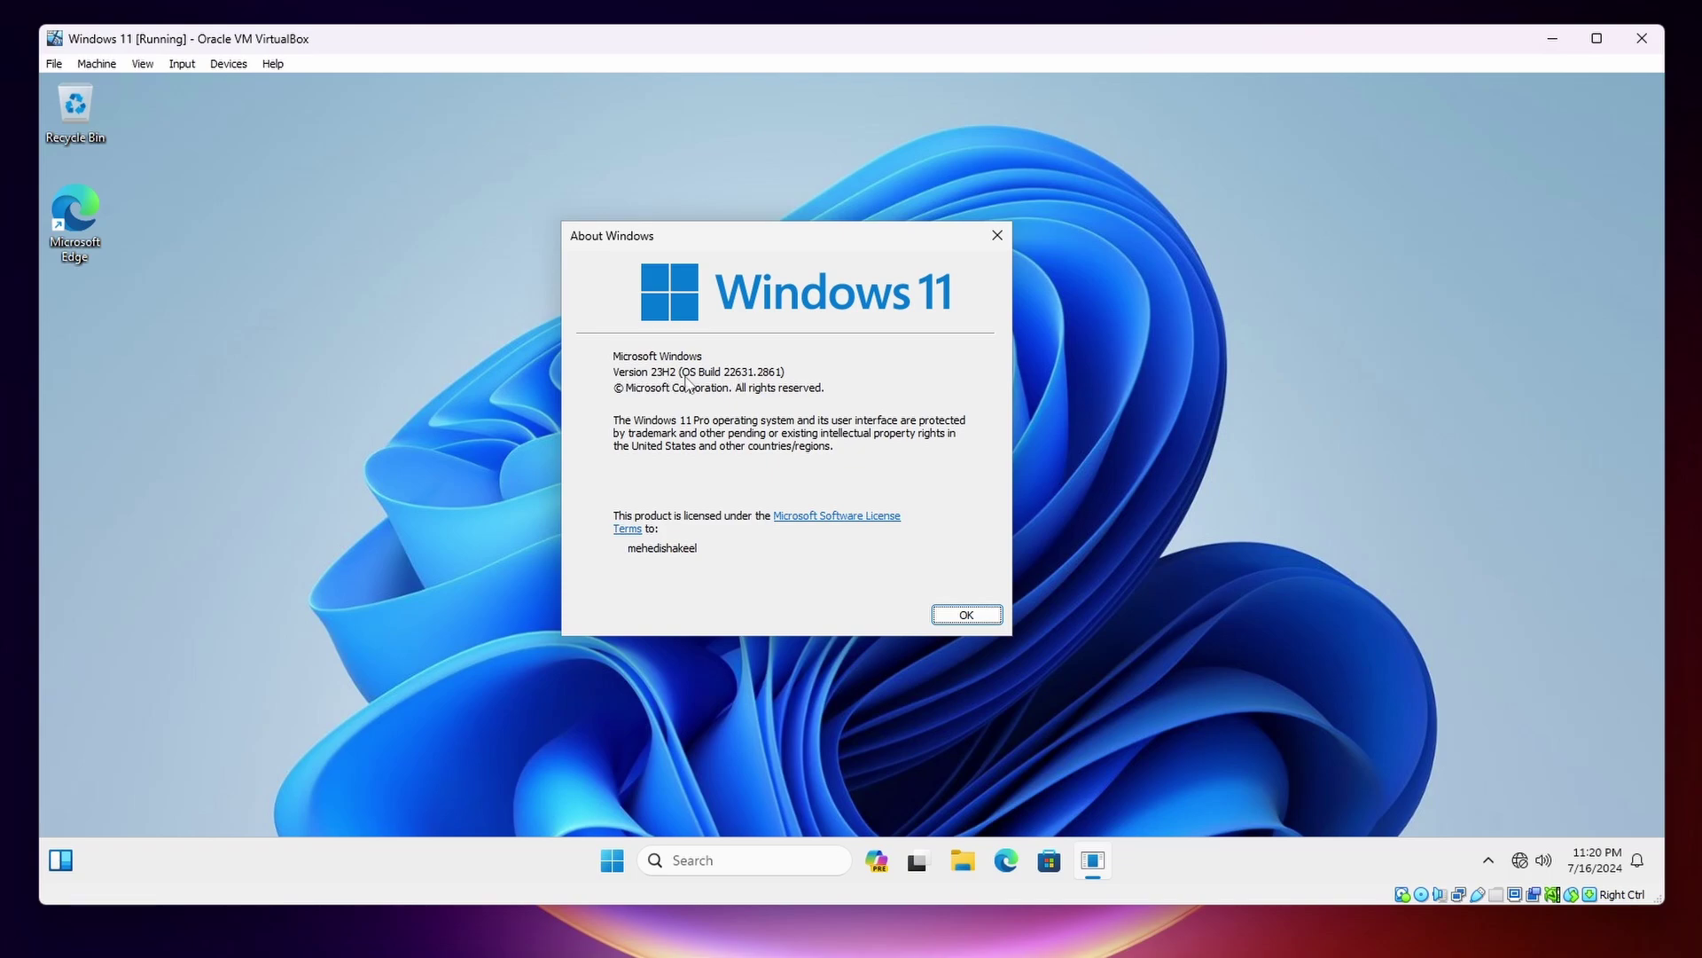
click(996, 235)
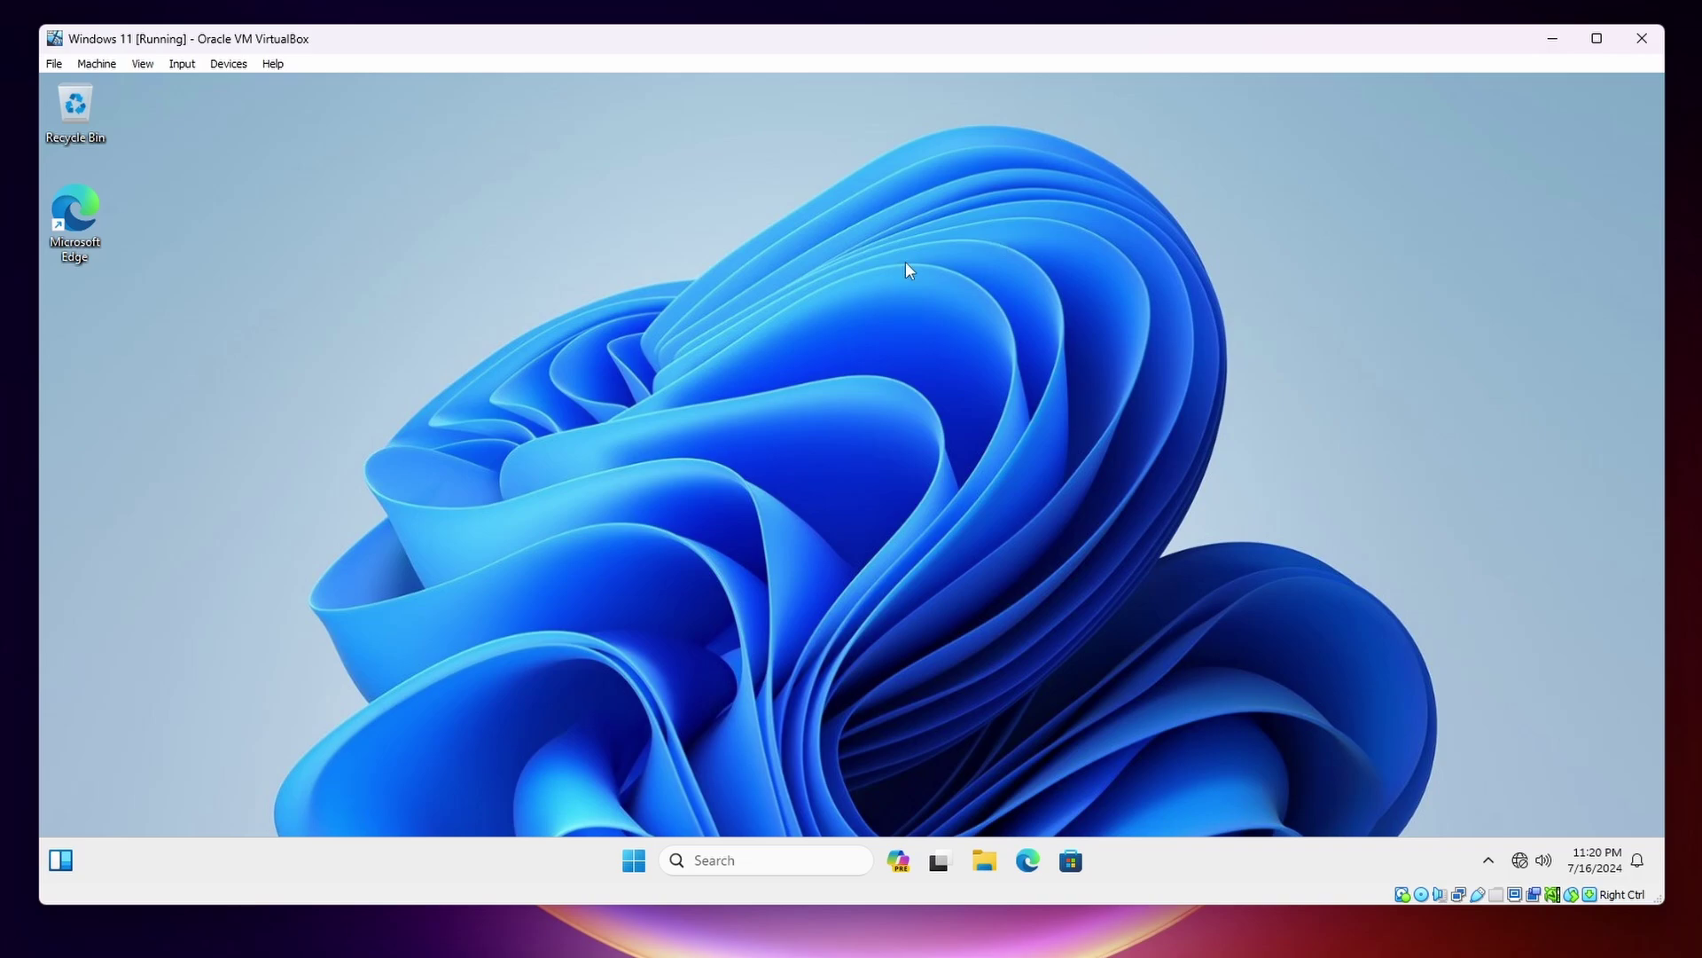
Run netplwiz from the Run prompt and centre the User Accounts dialog
click(636, 532)
key(super+r)
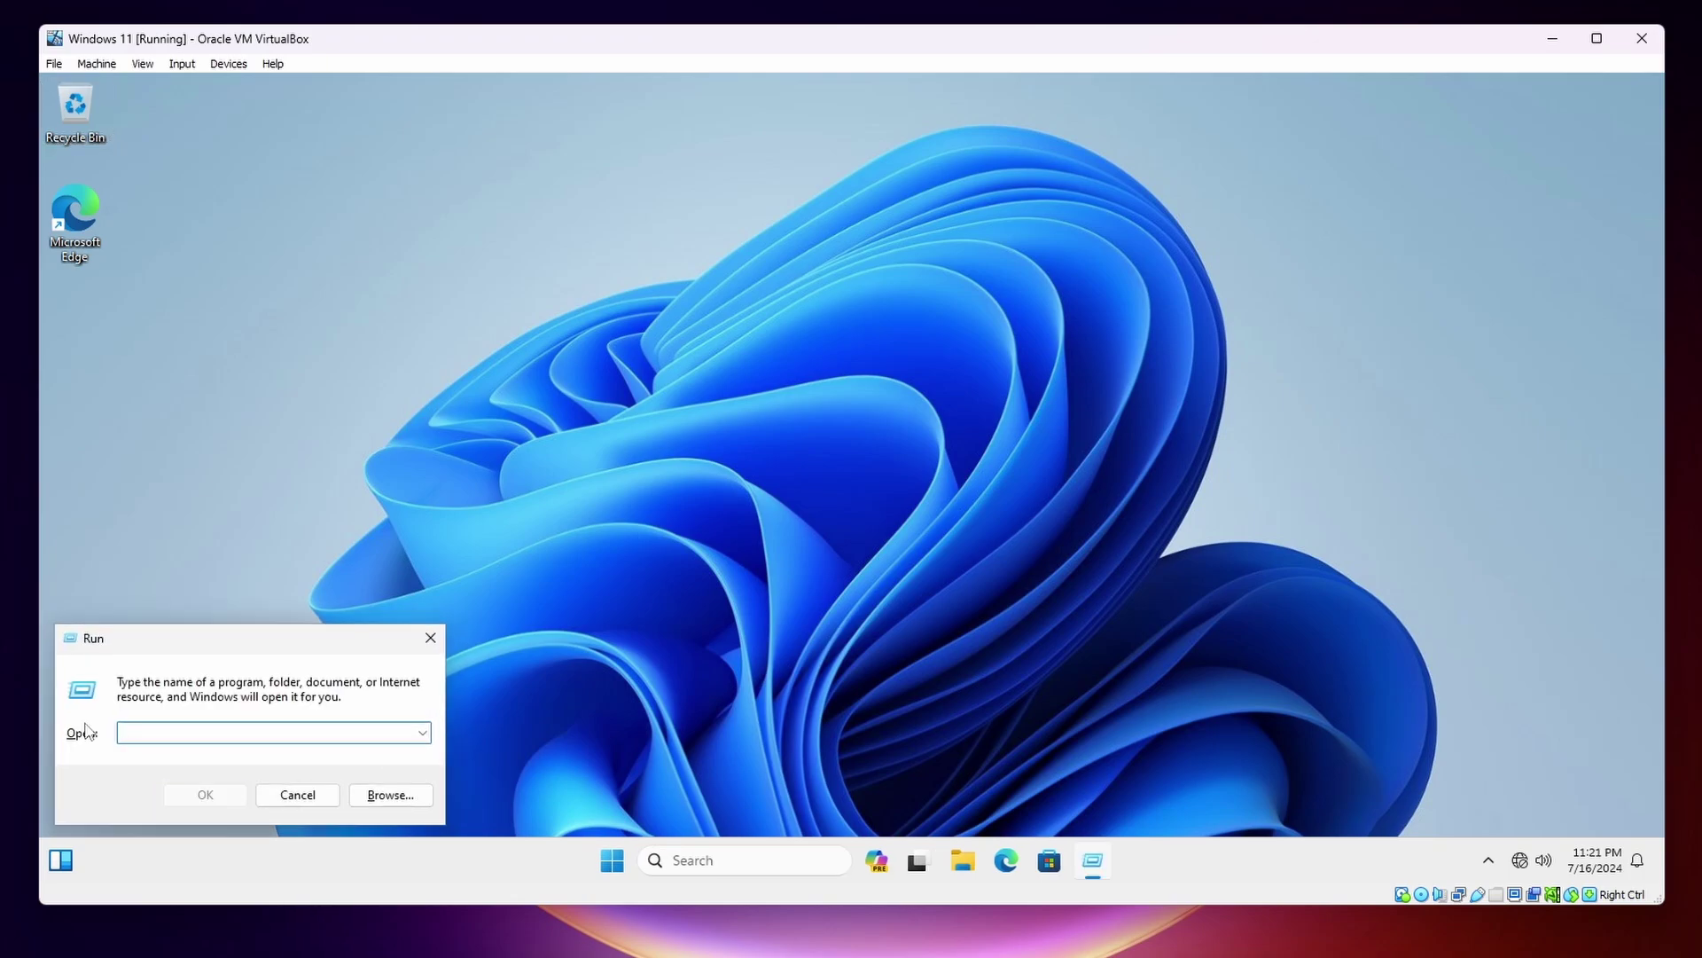
text(net)
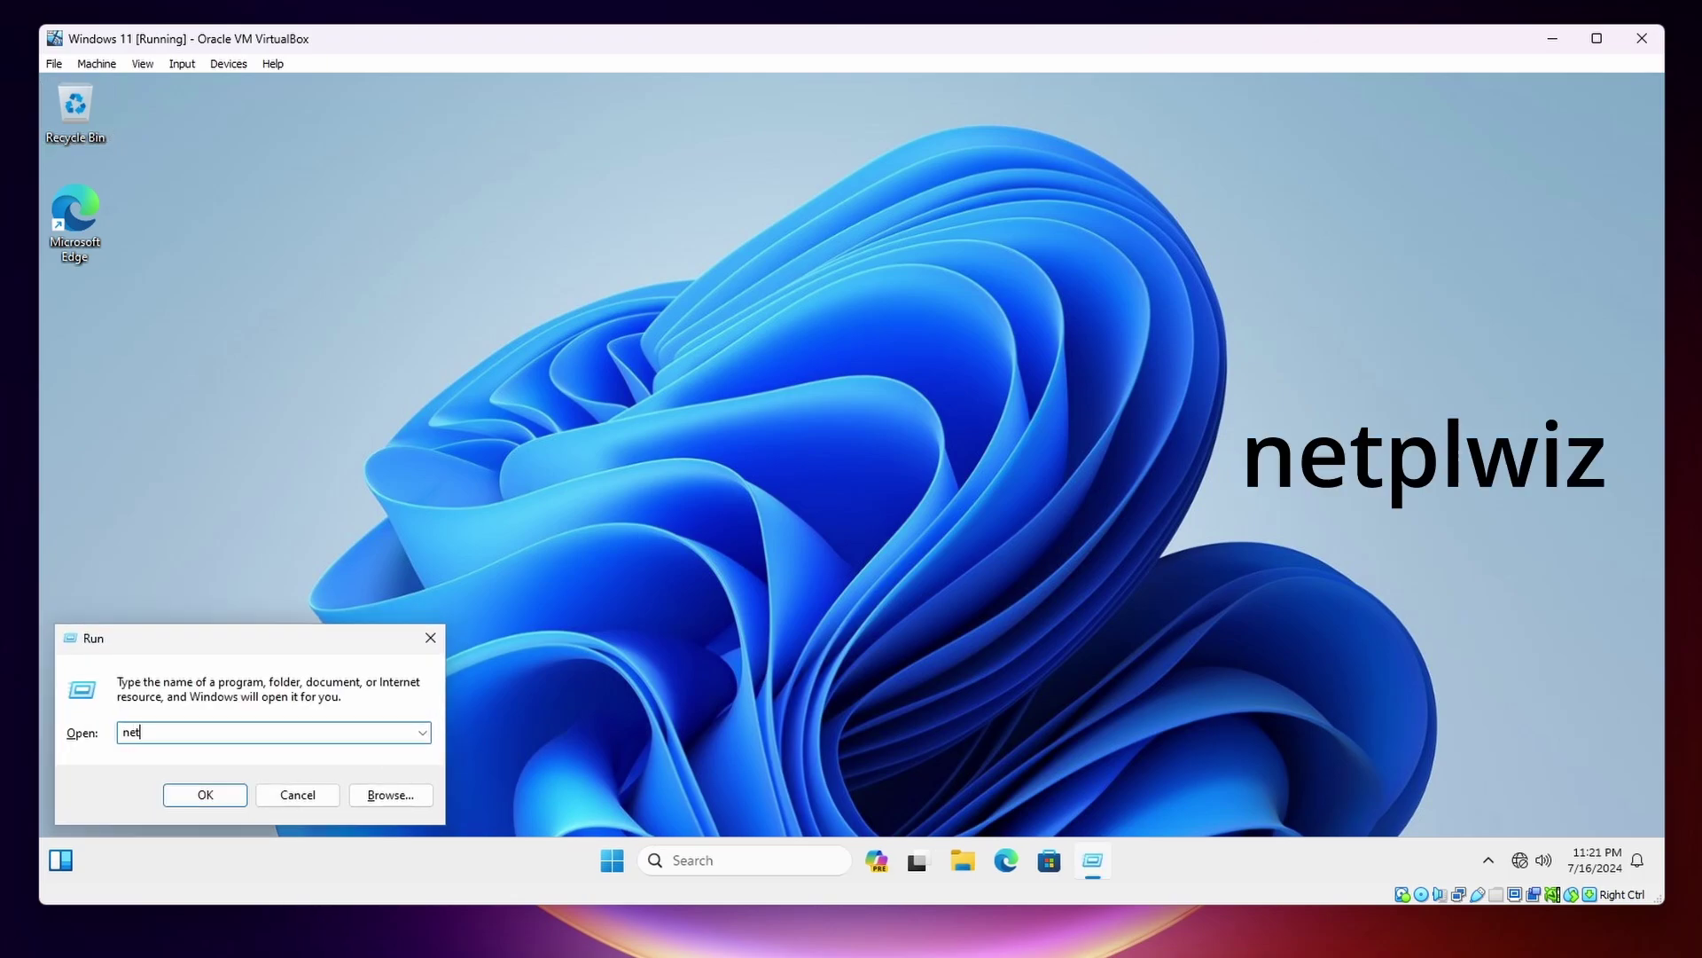
text(plw)
text(iz)
key(Return)
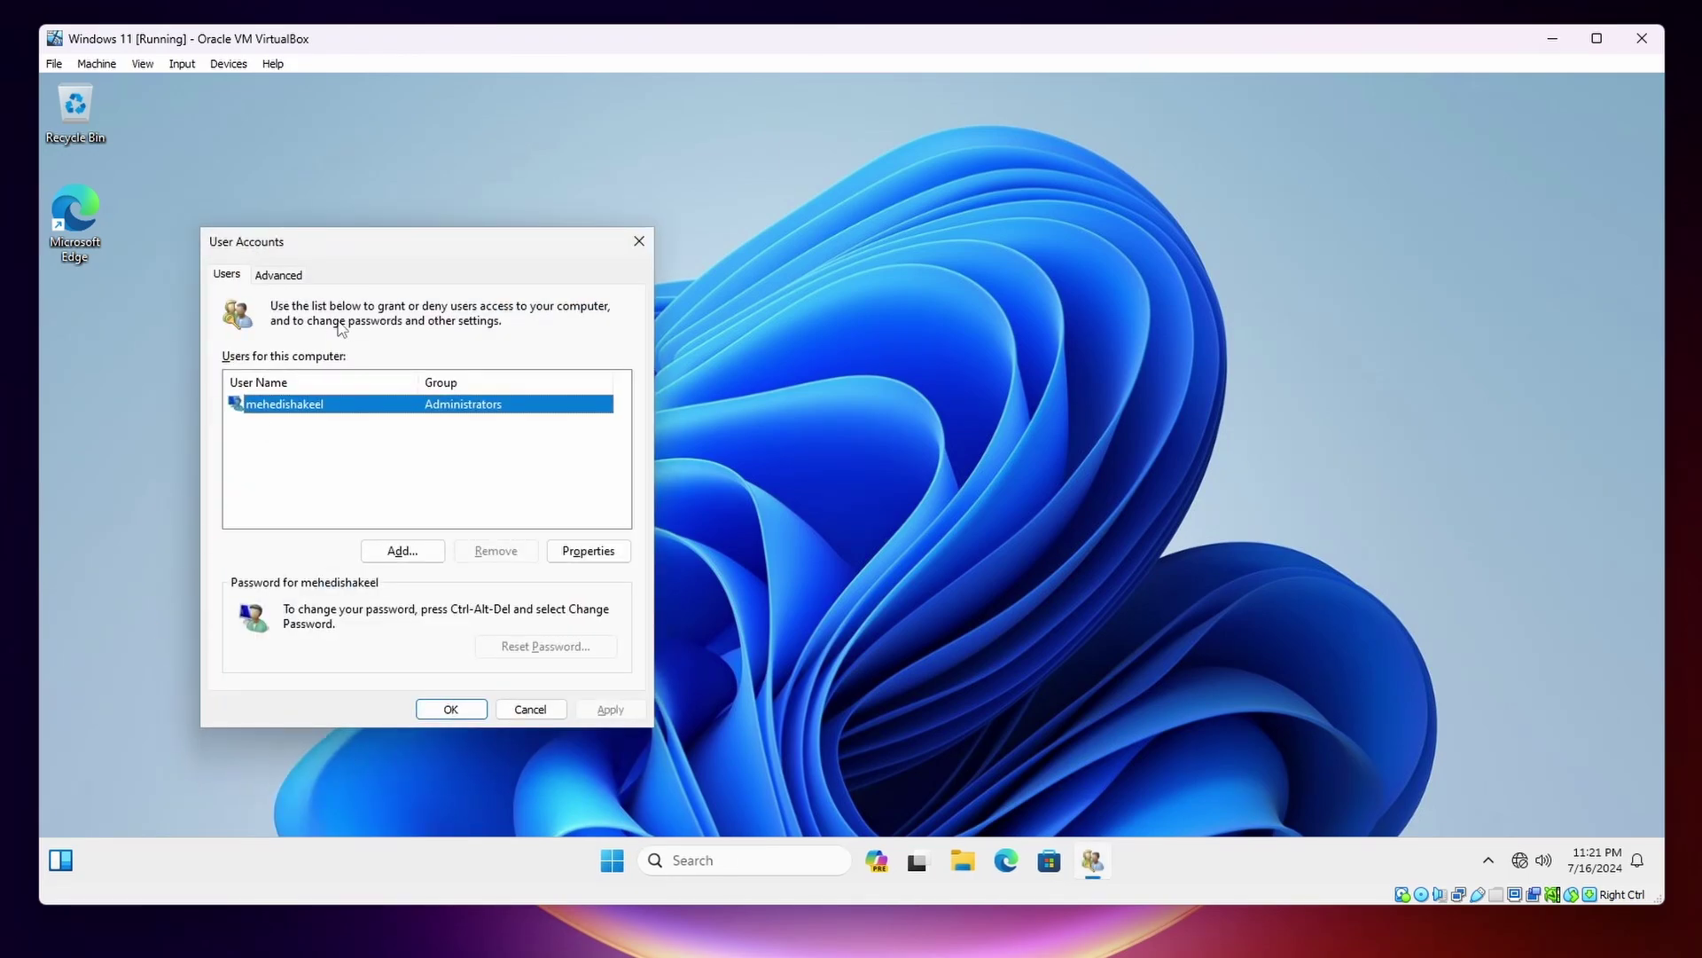
drag(397, 252, 689, 253)
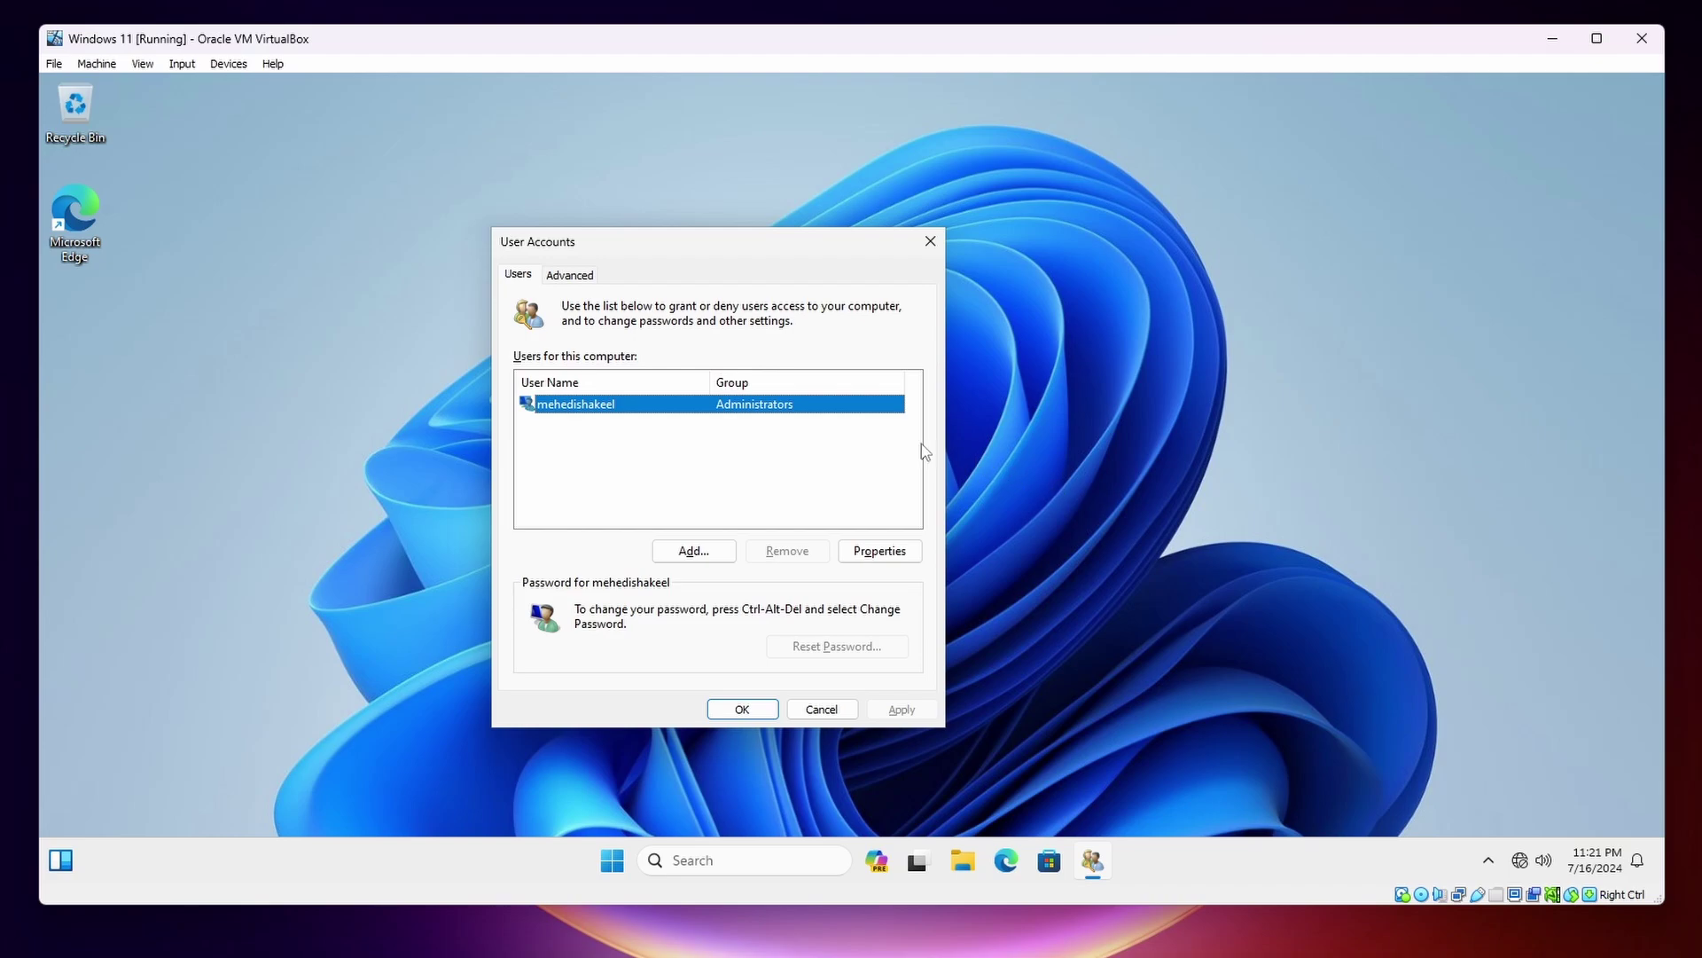
In Advanced, enable 'Require users to press Ctrl+Alt+Delete', apply it and confirm with OK
click(569, 274)
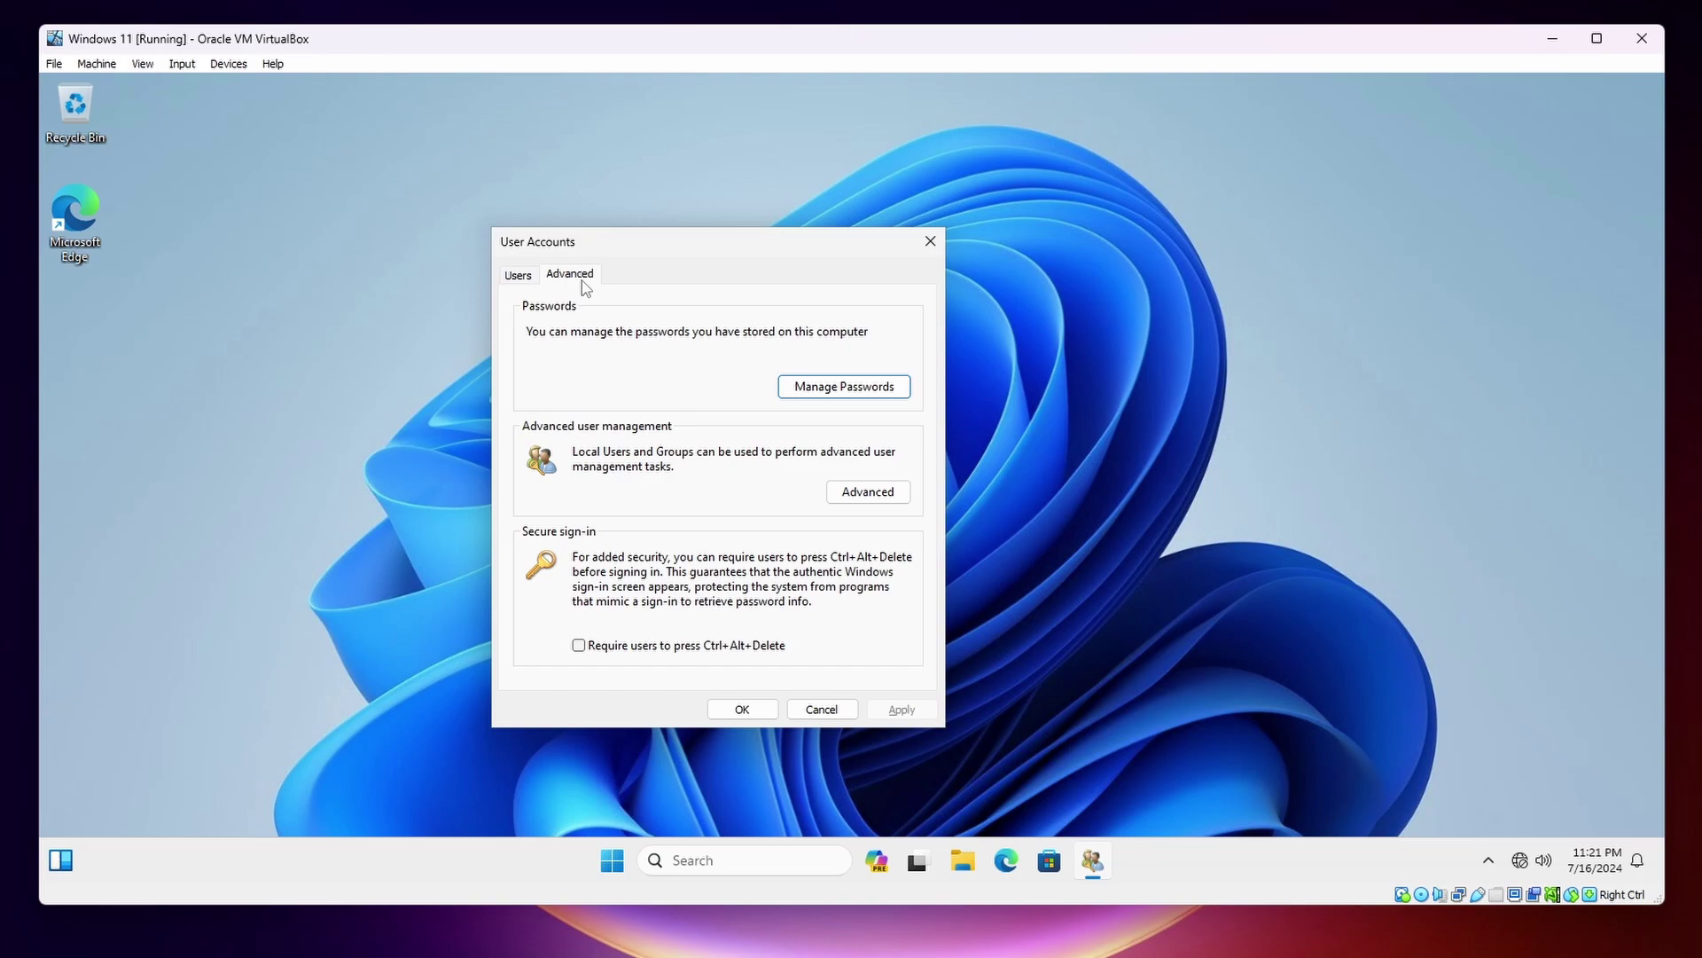
click(581, 648)
click(898, 717)
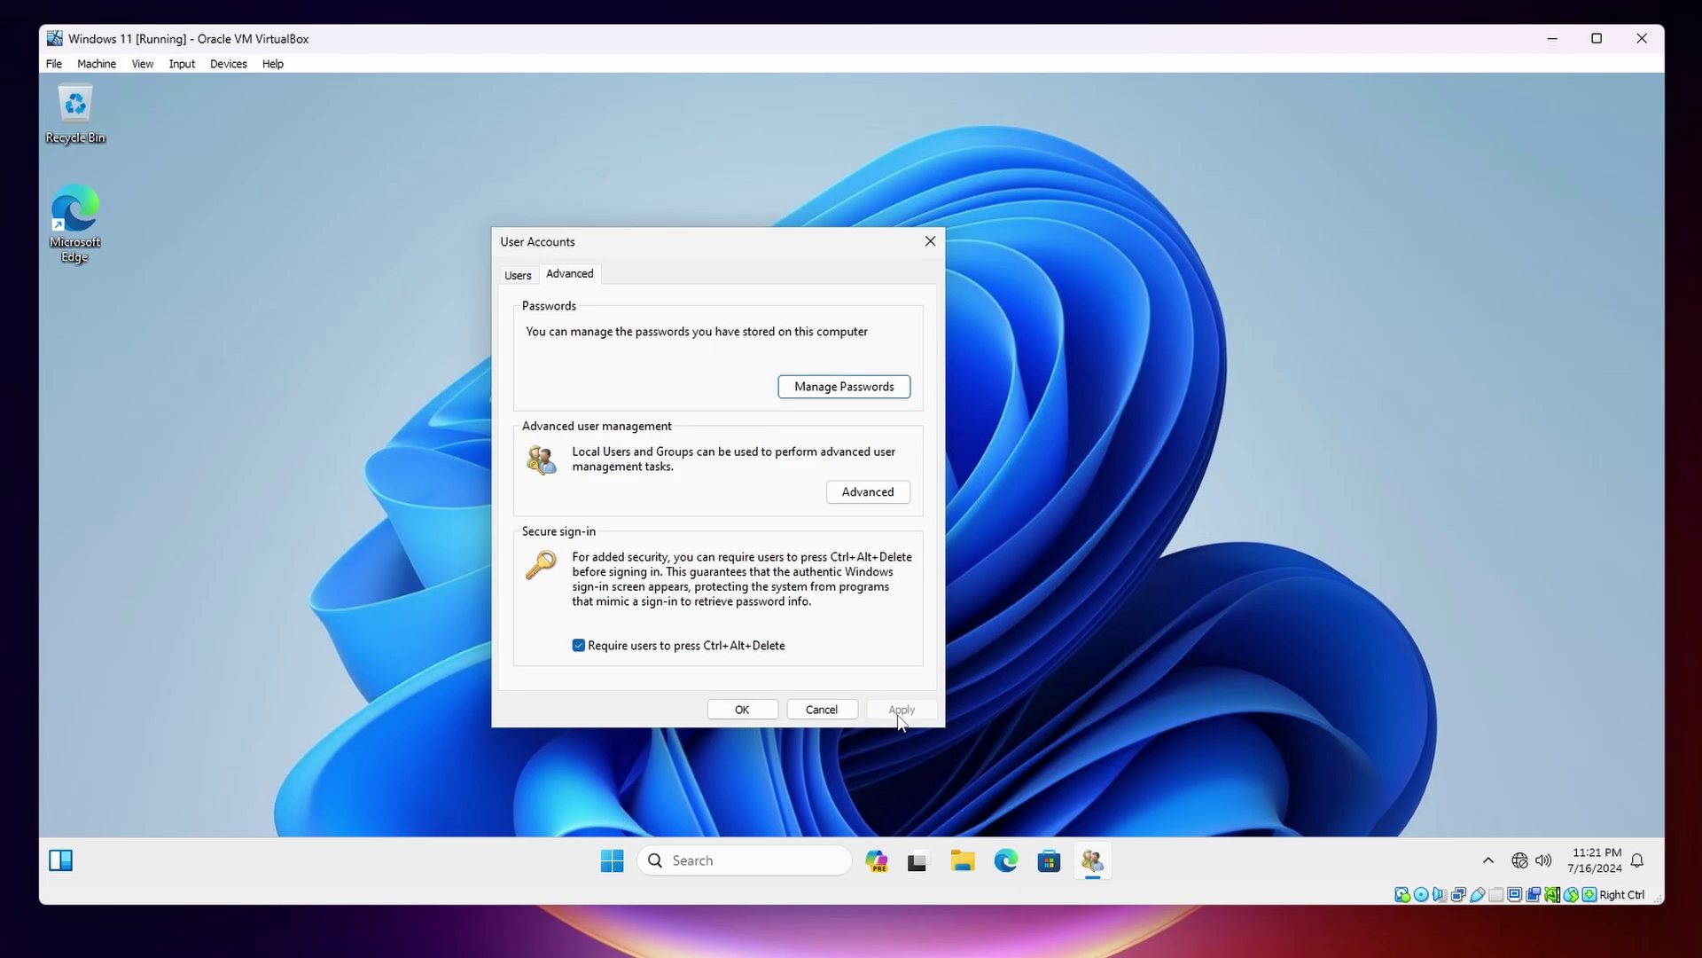
click(742, 709)
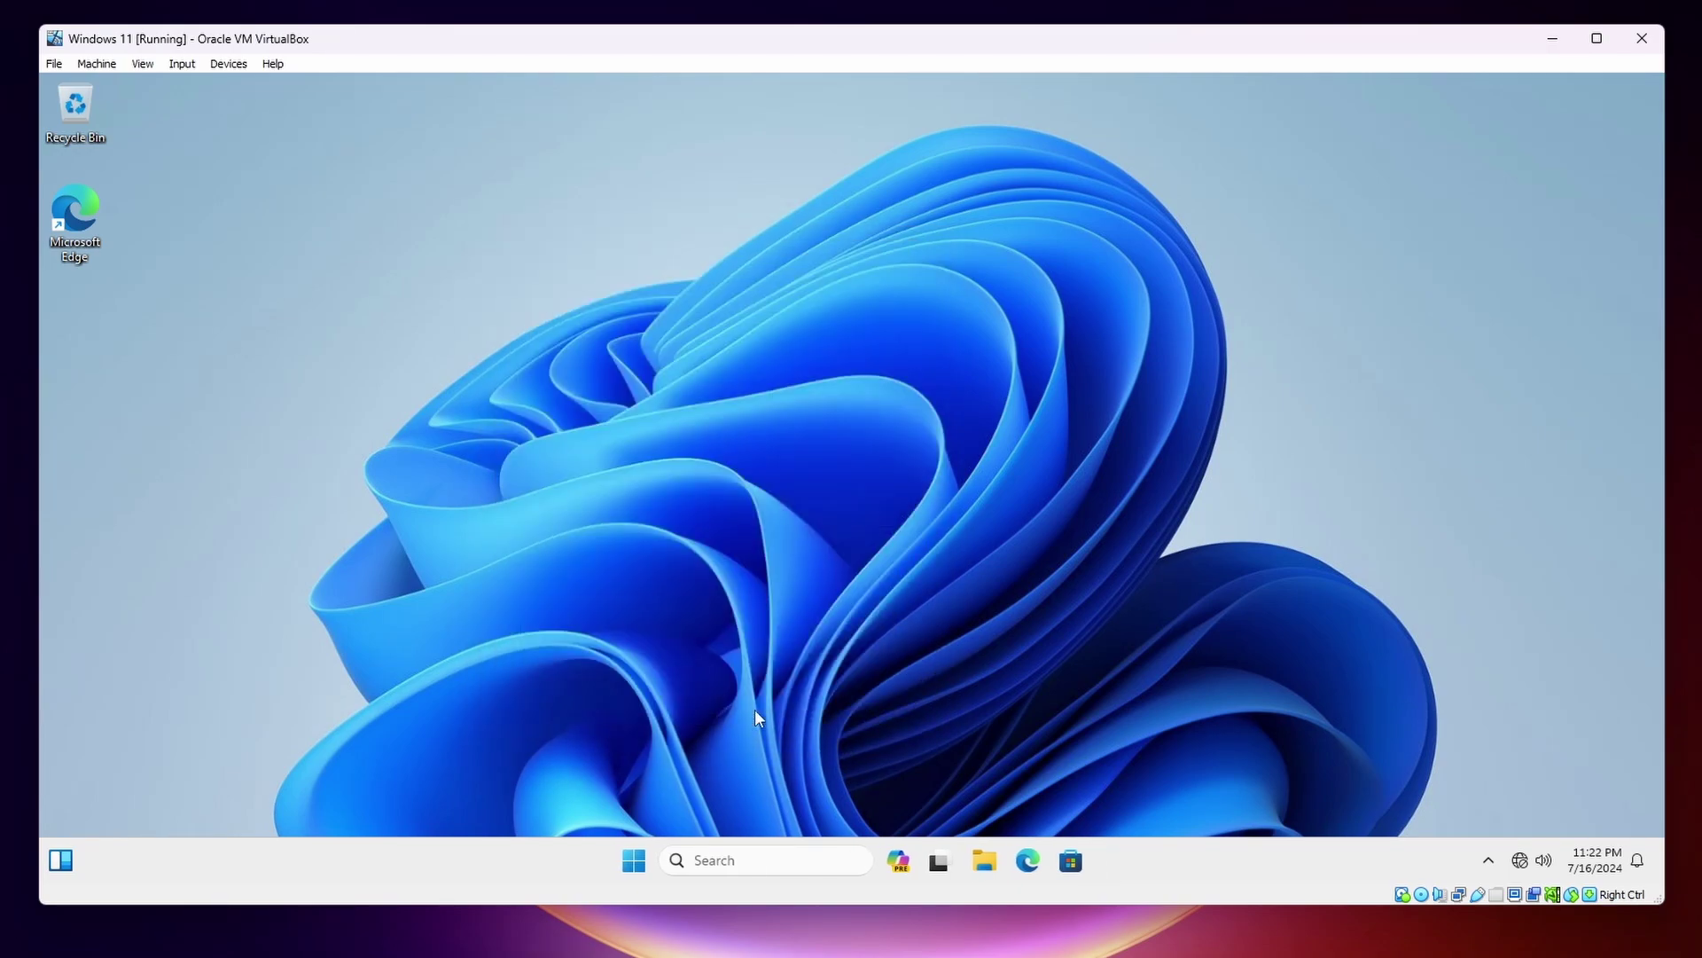
Sign out of Windows from the Start menu's account options
click(637, 864)
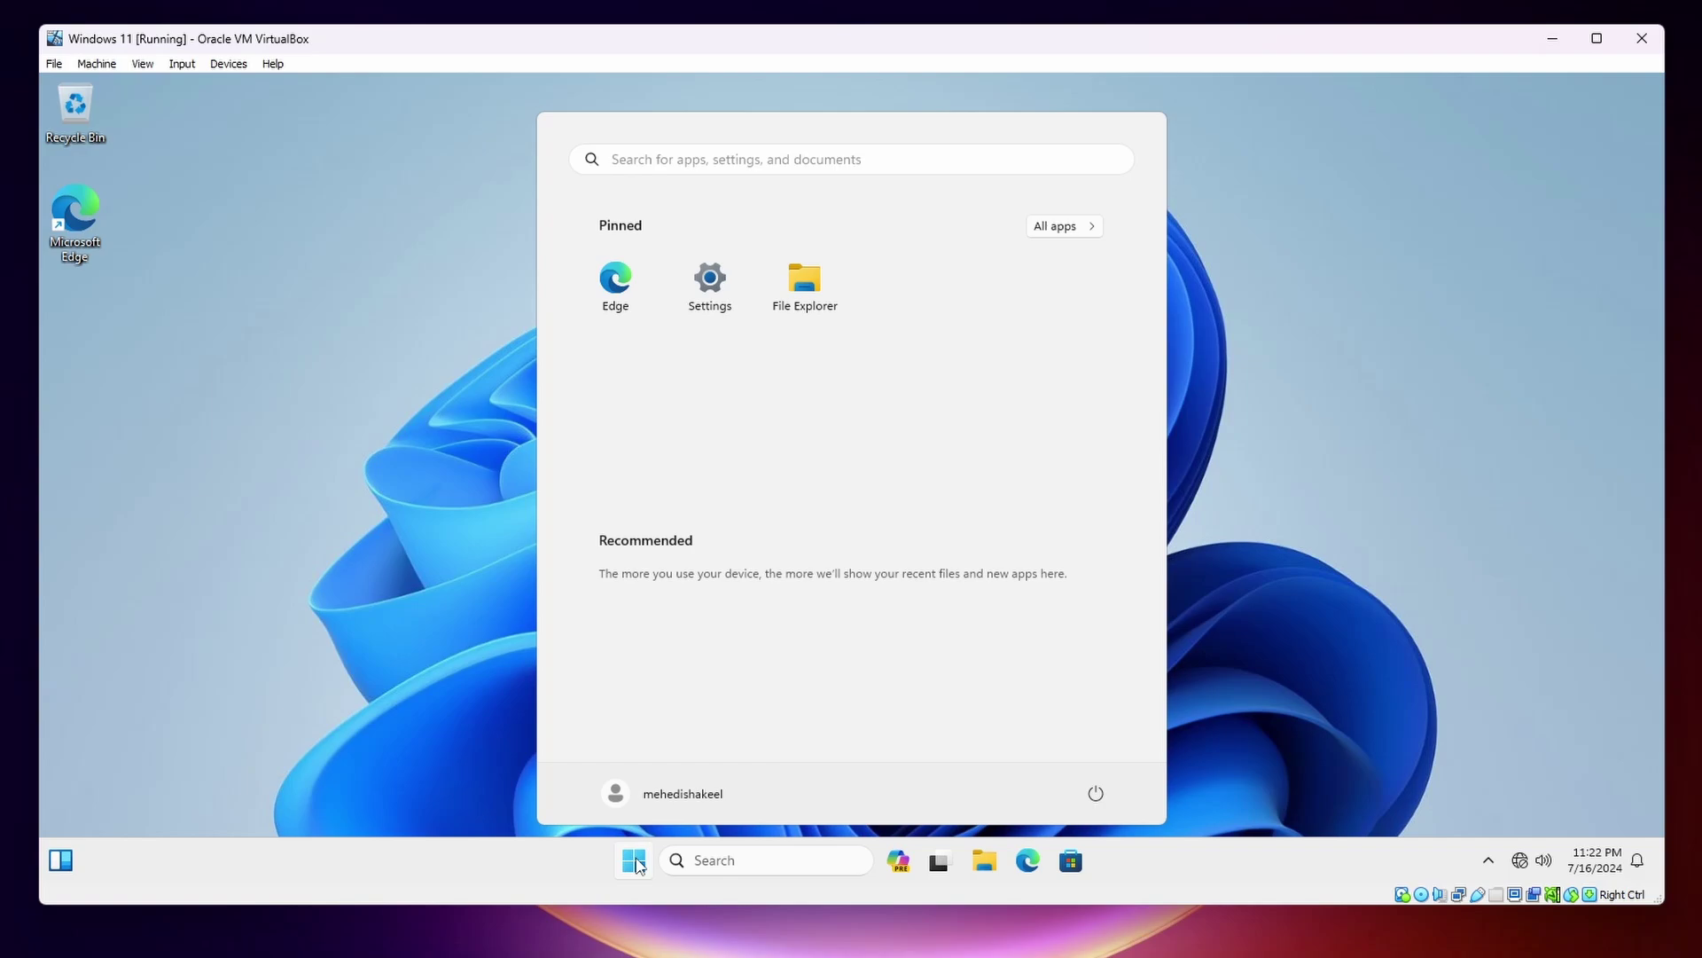
click(688, 811)
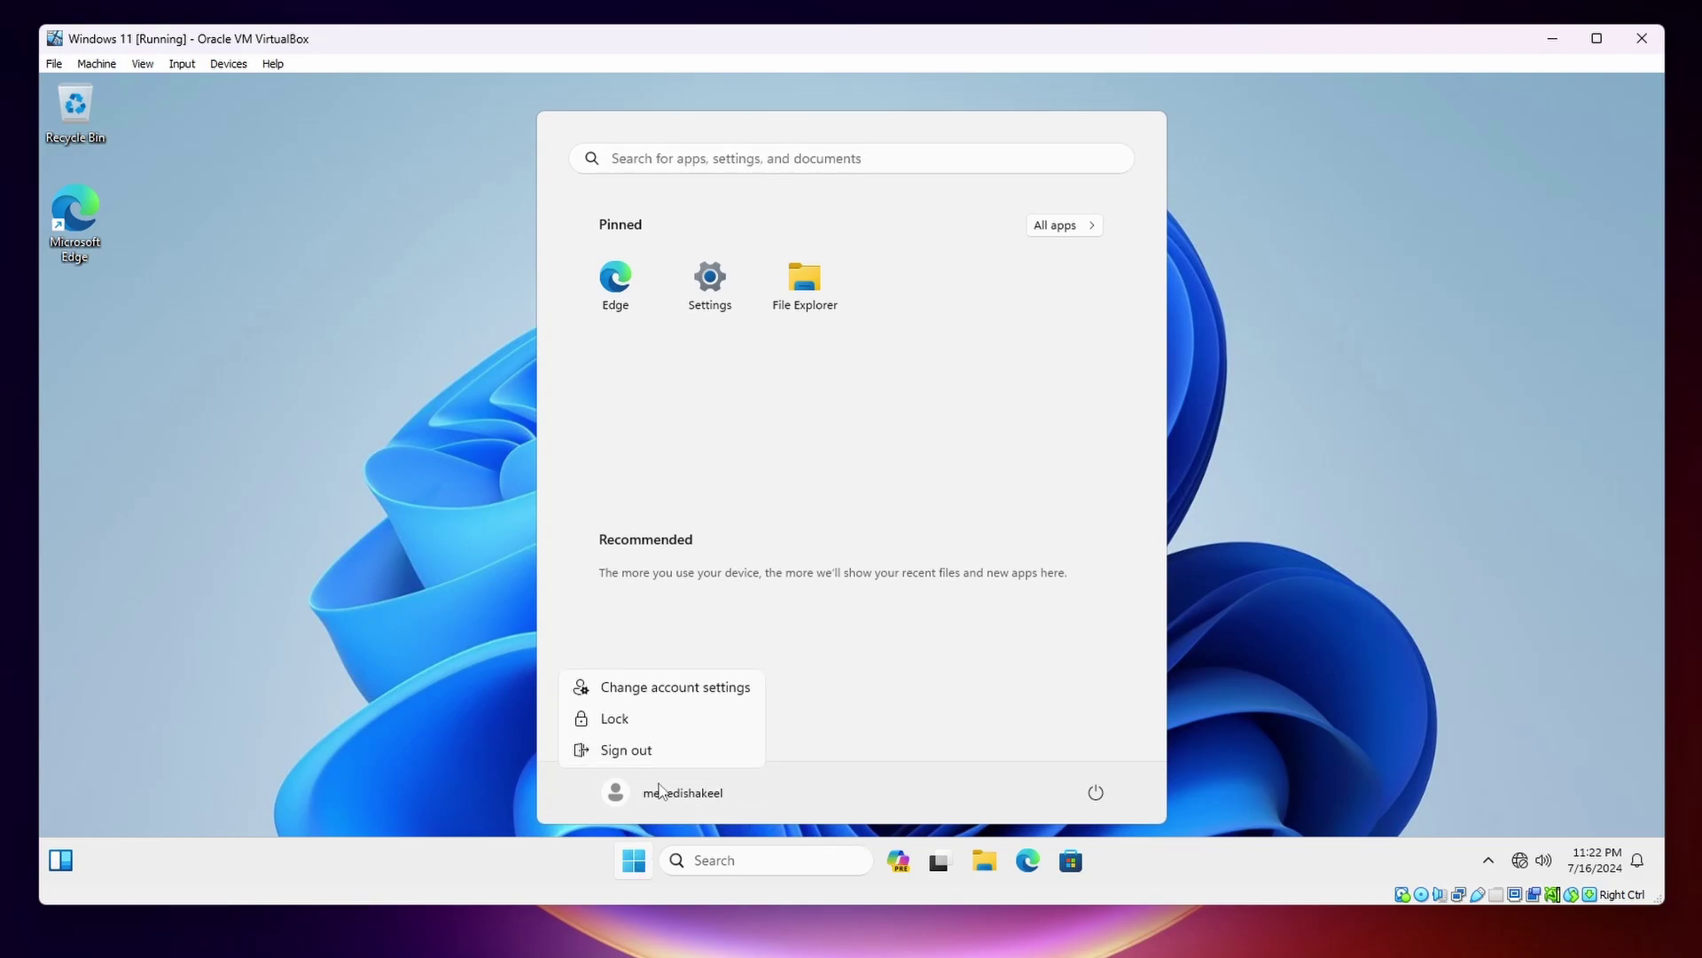
click(632, 750)
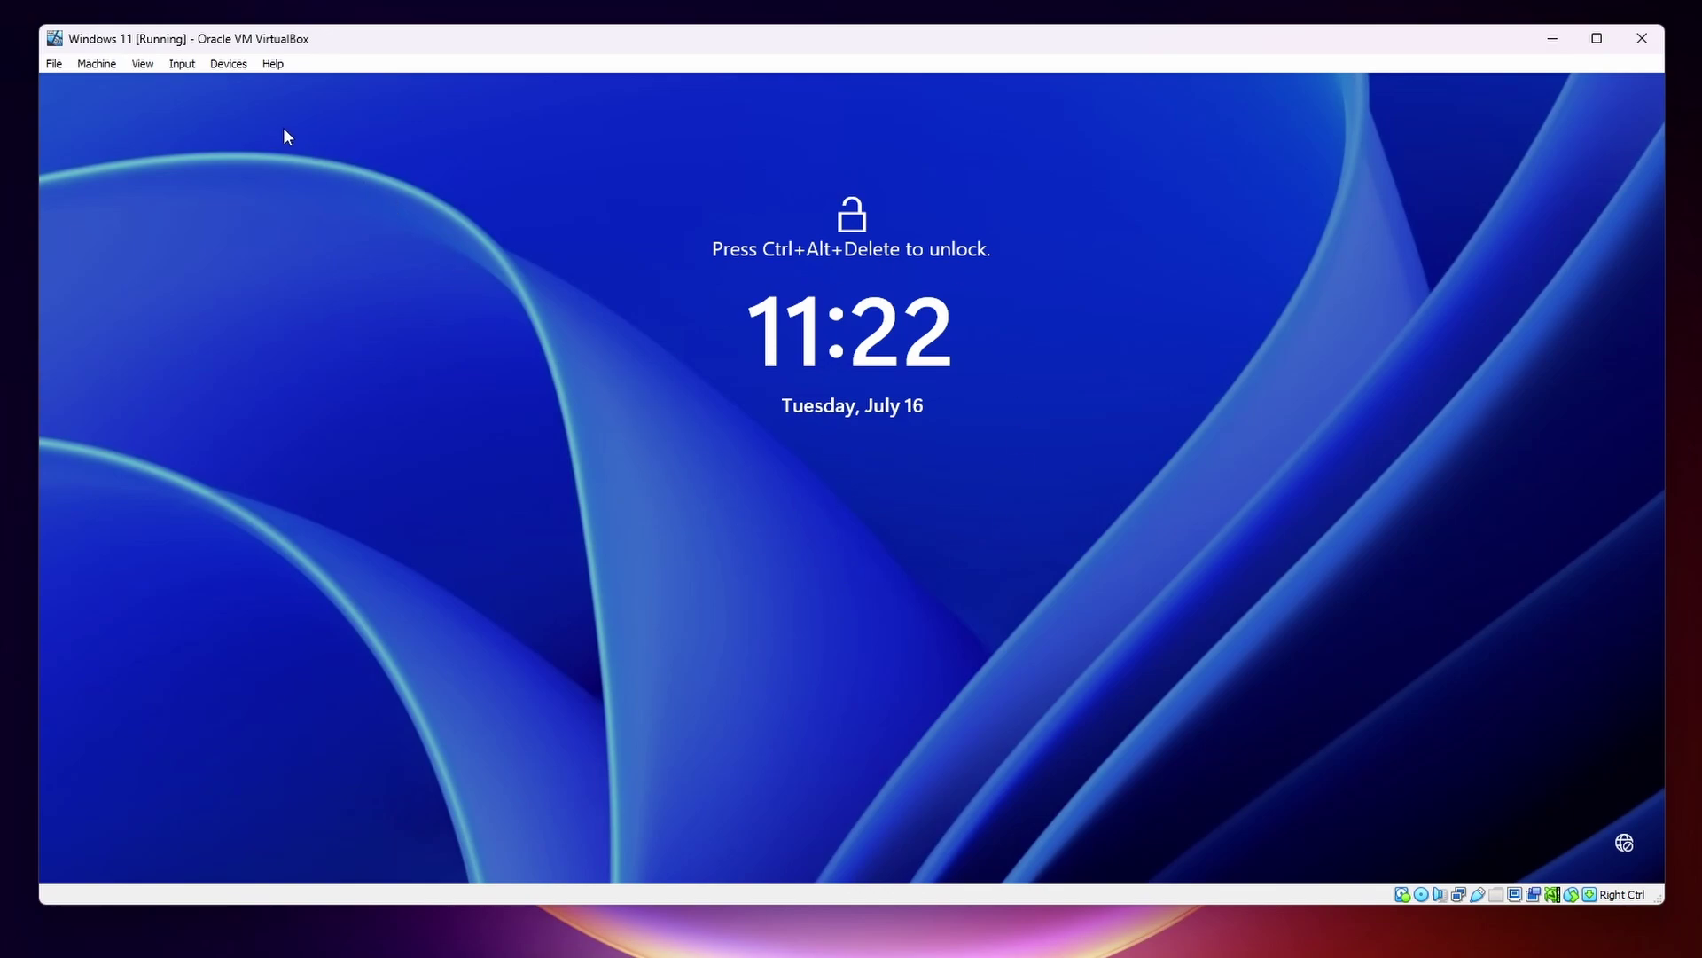
Send Insert Ctrl-Alt-Del via Input > Keyboard and submit the password to sign in
click(179, 65)
mouse_move(226, 86)
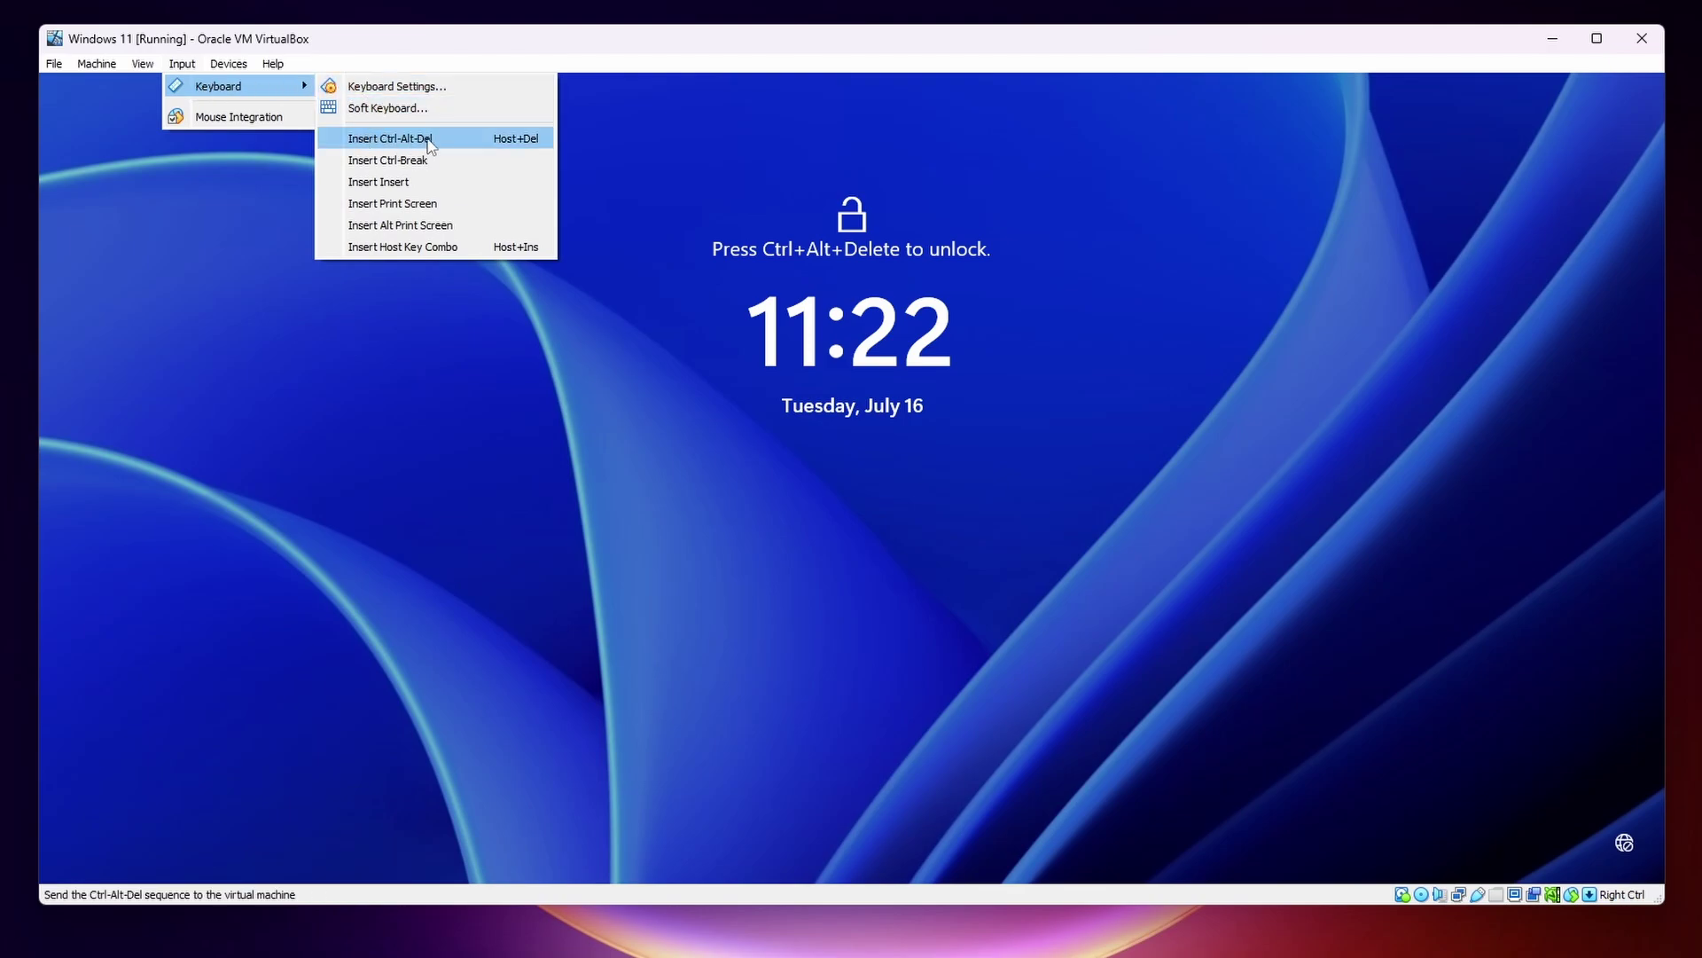
click(428, 143)
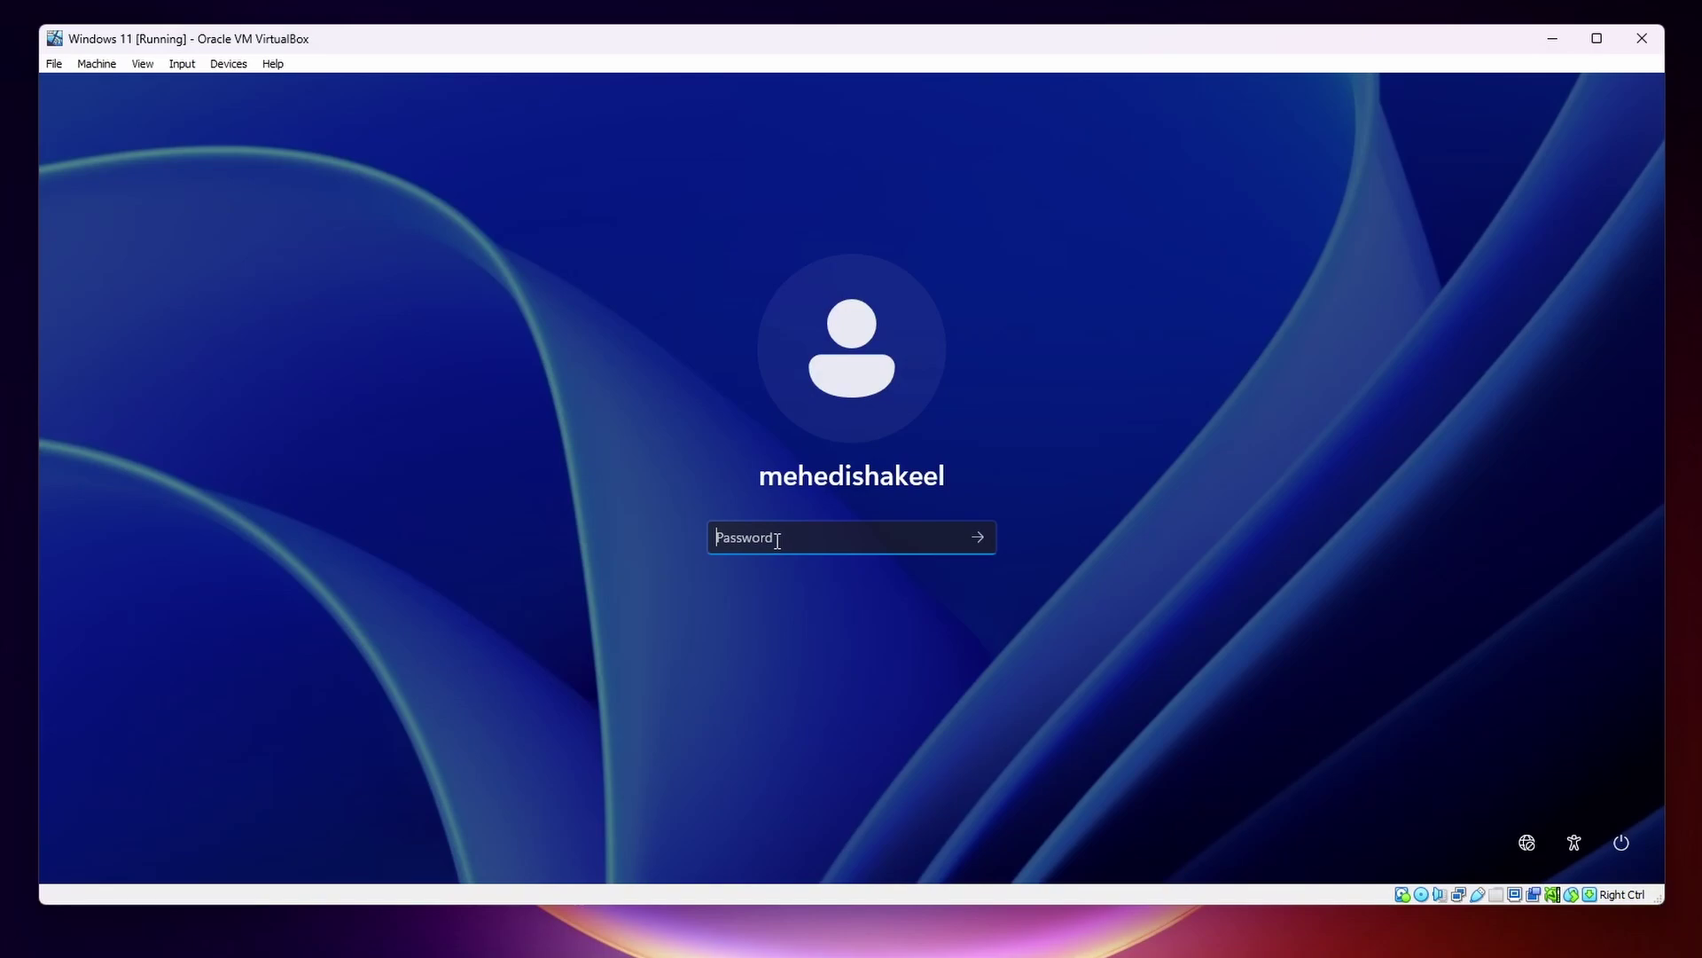
key(Return)
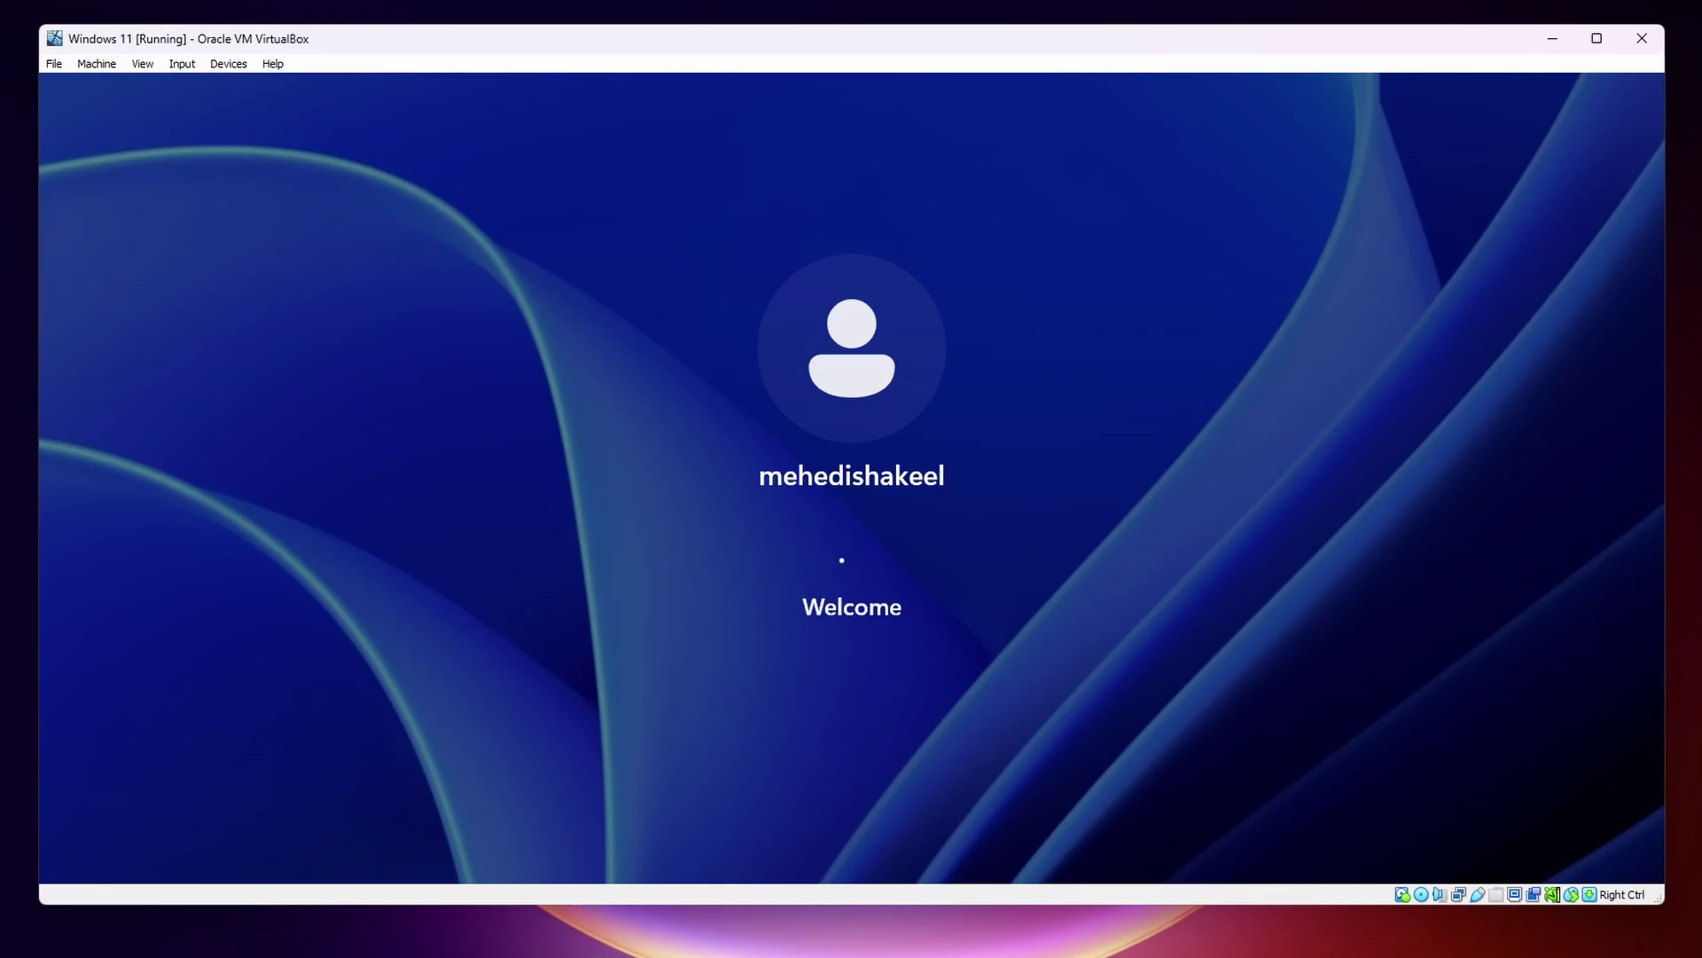